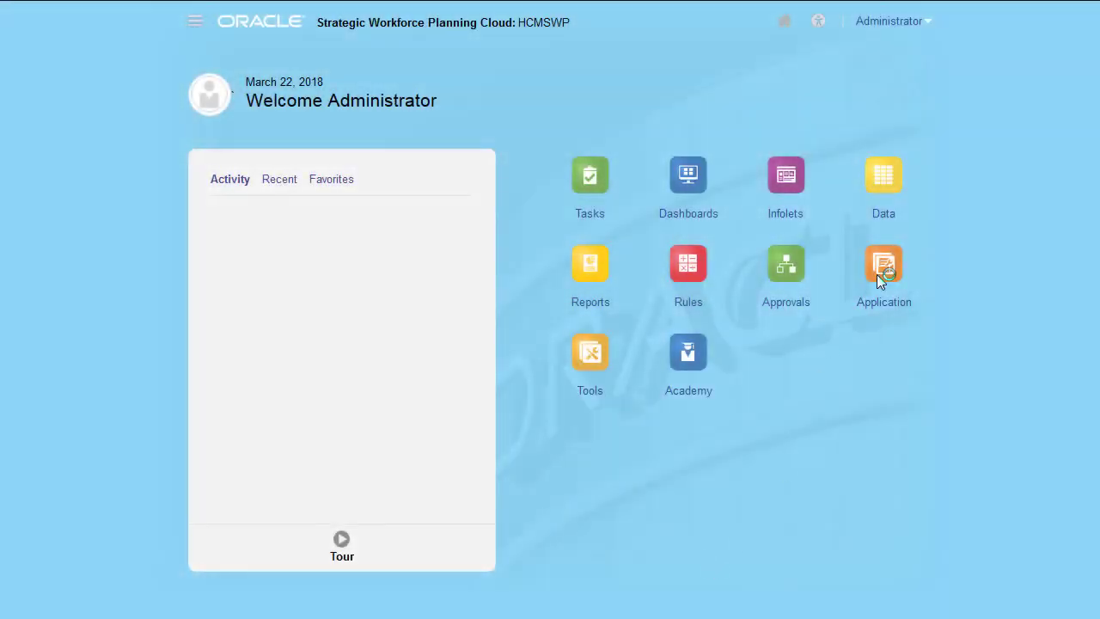
Enable the Strategic Workforce features, including skills assessment and average compensation, from Application > Configure
{"action": "left_click", "coordinate": [878, 274]}
{"action": "left_click", "coordinate": [683, 455]}
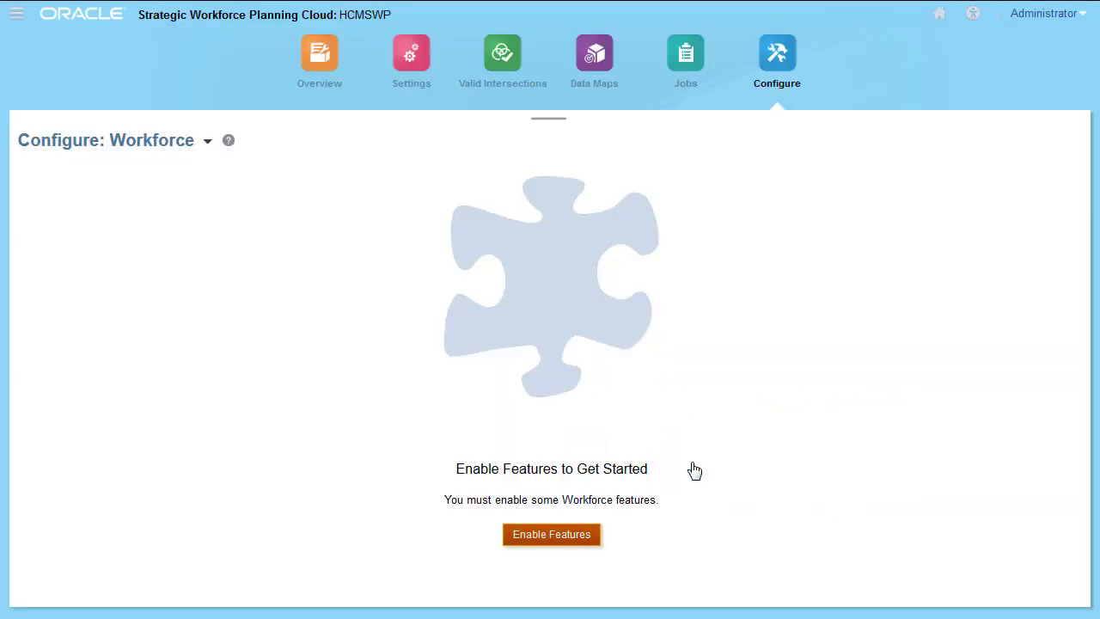
{"action": "left_click", "coordinate": [207, 141]}
{"action": "left_click", "coordinate": [225, 182]}
{"action": "left_click", "coordinate": [549, 535]}
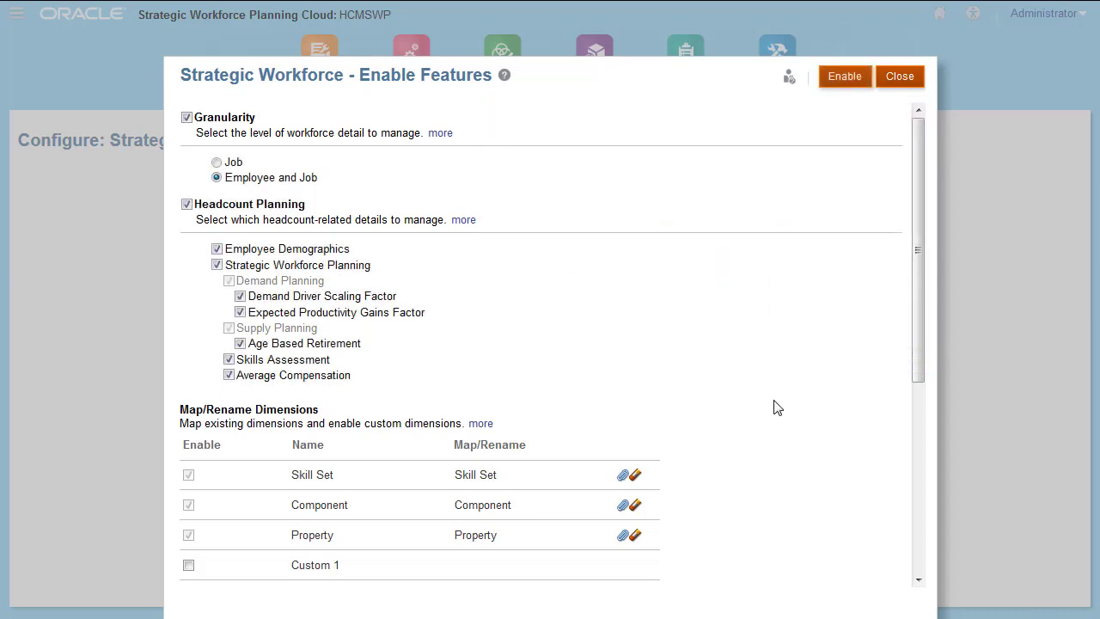
{"action": "scroll", "coordinate": [918, 398], "scroll_direction": "down", "scroll_amount": 4}
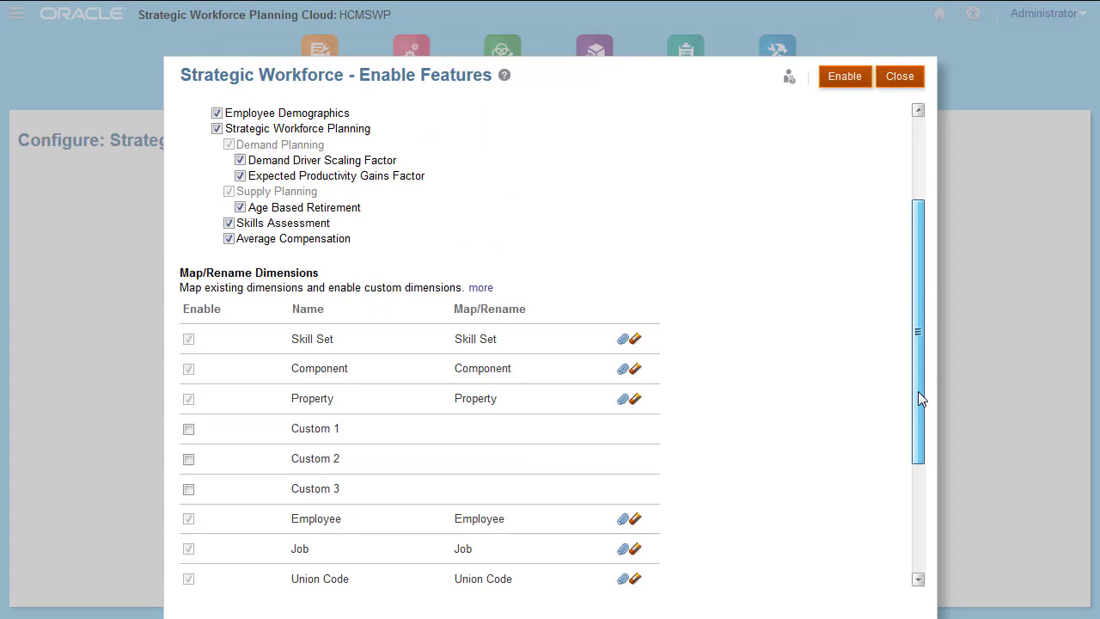
{"action": "left_click", "coordinate": [855, 84]}
{"action": "left_click", "coordinate": [583, 372]}
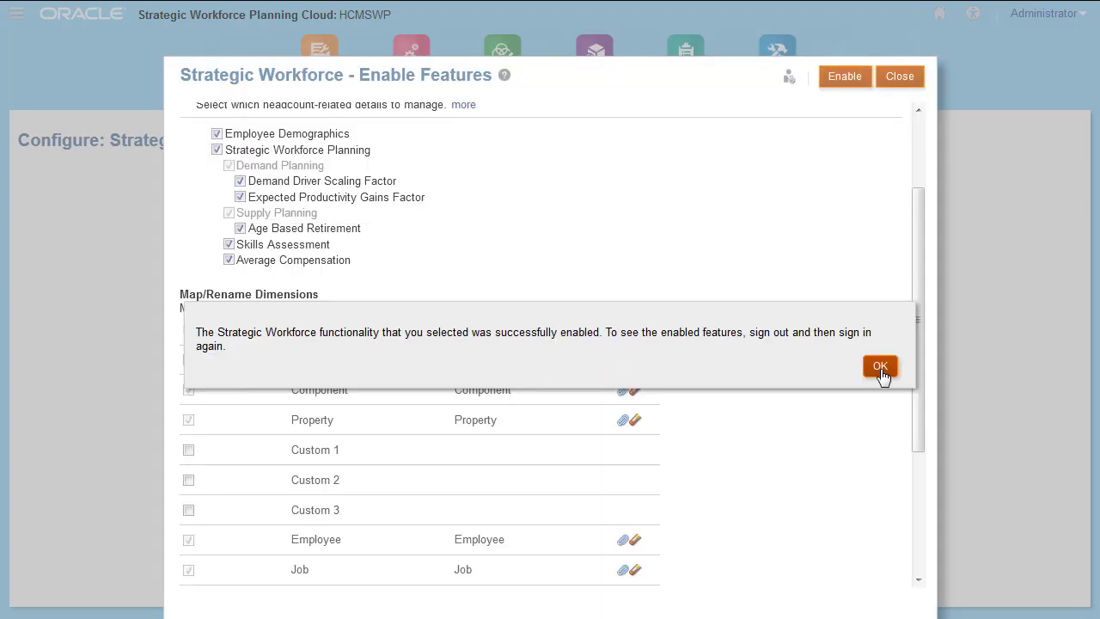
{"action": "left_click", "coordinate": [880, 367]}
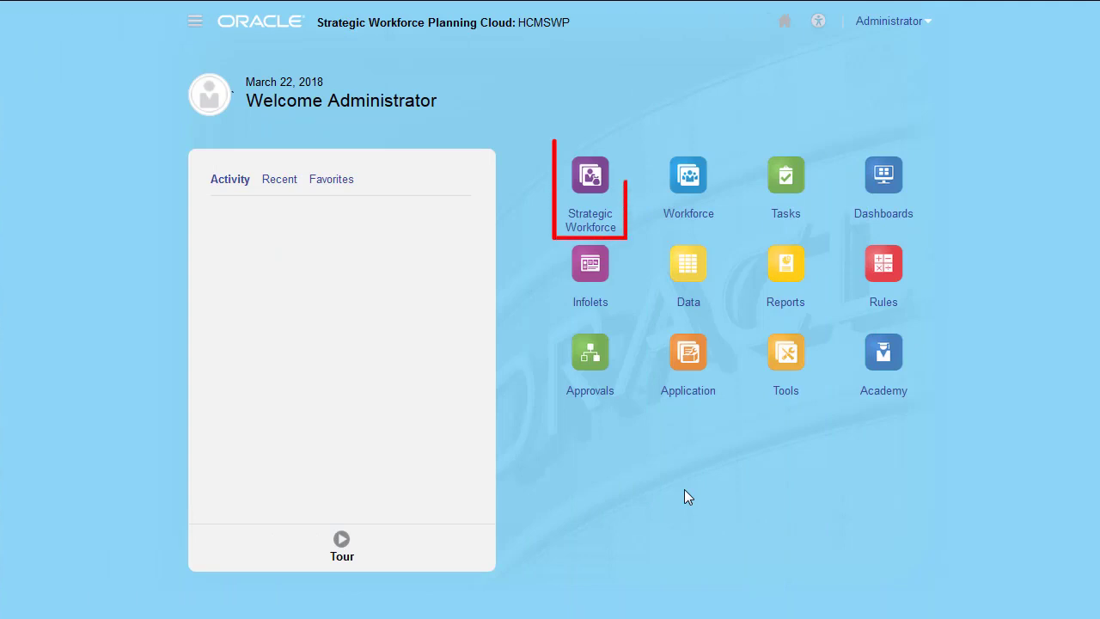
Preview the new Strategic Workforce tile, then bring up the Configure: Strategic Workforce task list
{"action": "left_click", "coordinate": [578, 218]}
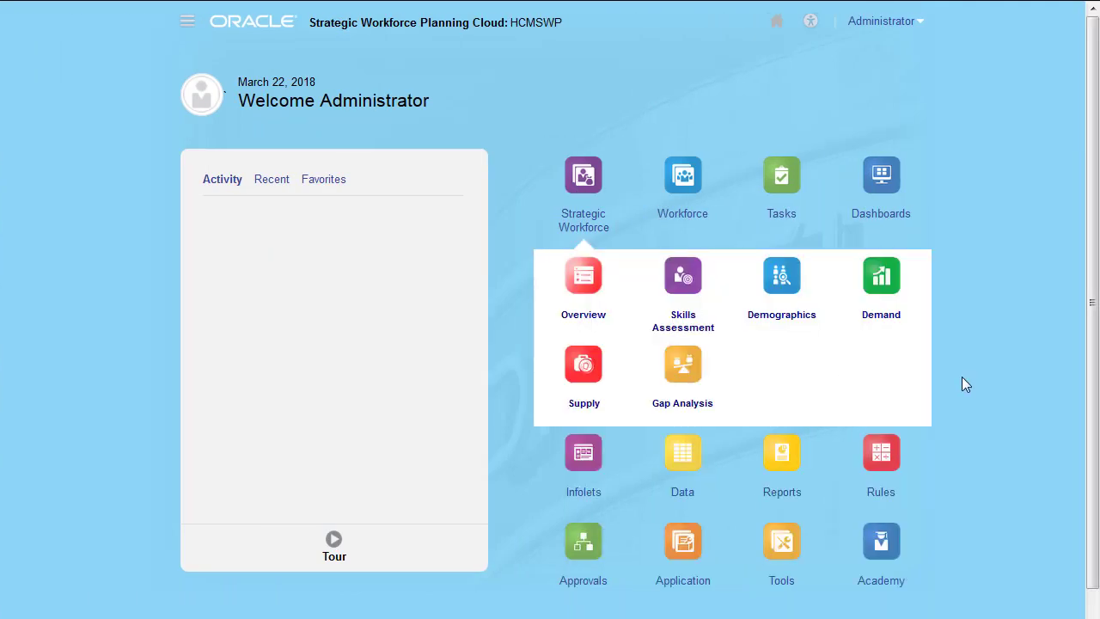
{"action": "left_click", "coordinate": [594, 180]}
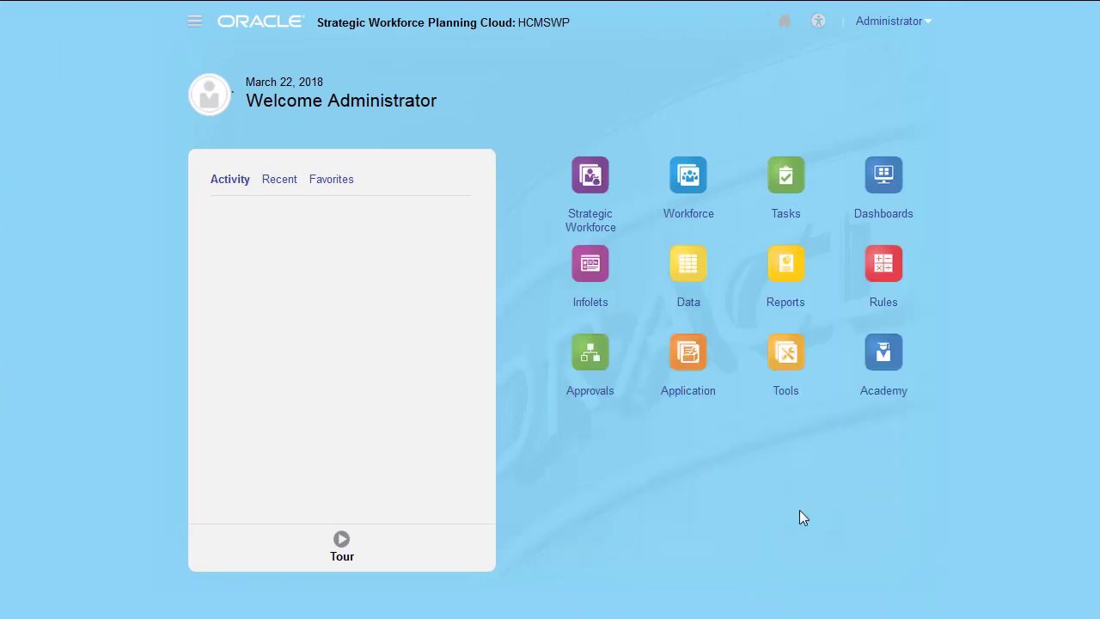
{"action": "left_click", "coordinate": [196, 27]}
{"action": "left_click", "coordinate": [430, 198]}
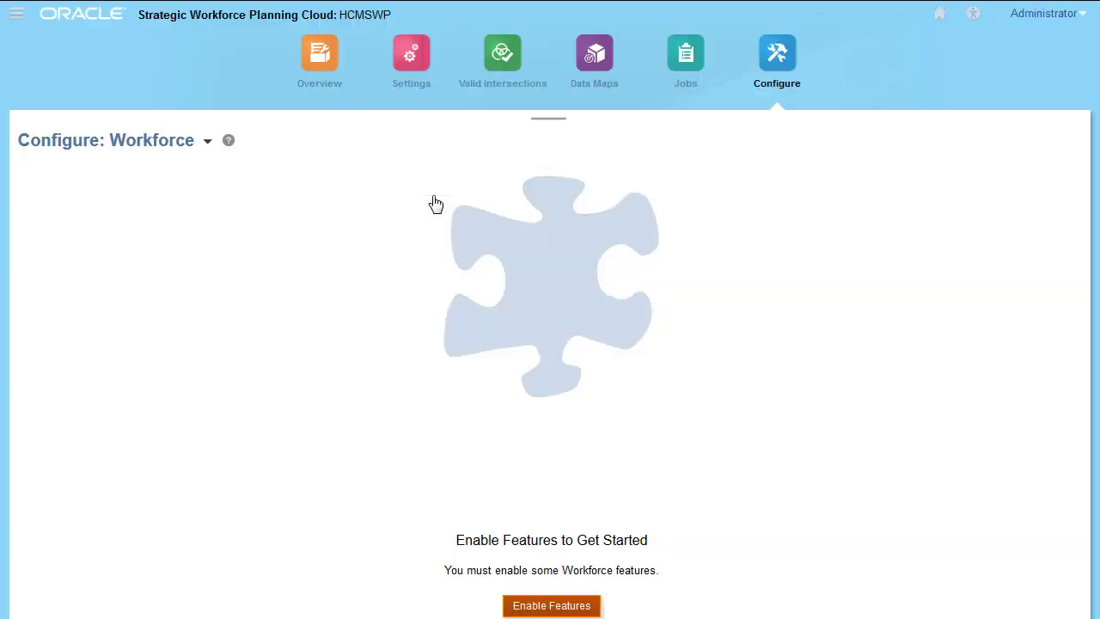
{"action": "left_click", "coordinate": [209, 141]}
{"action": "left_click", "coordinate": [277, 181]}
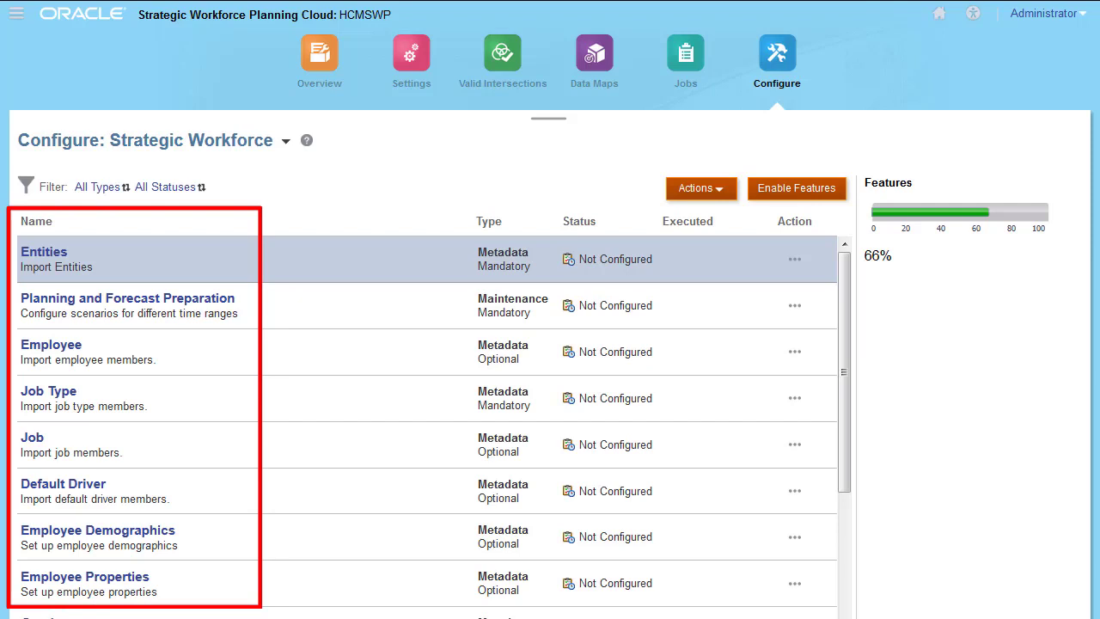
Set a 5-year plan range with FY19 quarterly and FY20–FY21 yearly, and save it
{"action": "left_click", "coordinate": [156, 303]}
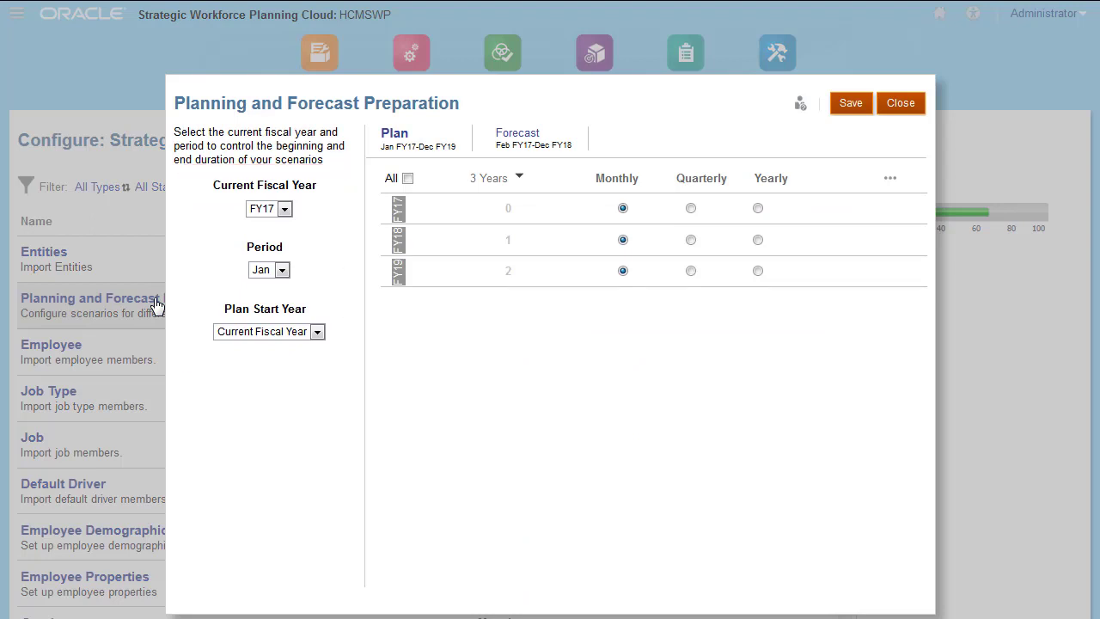
{"action": "left_click", "coordinate": [519, 178]}
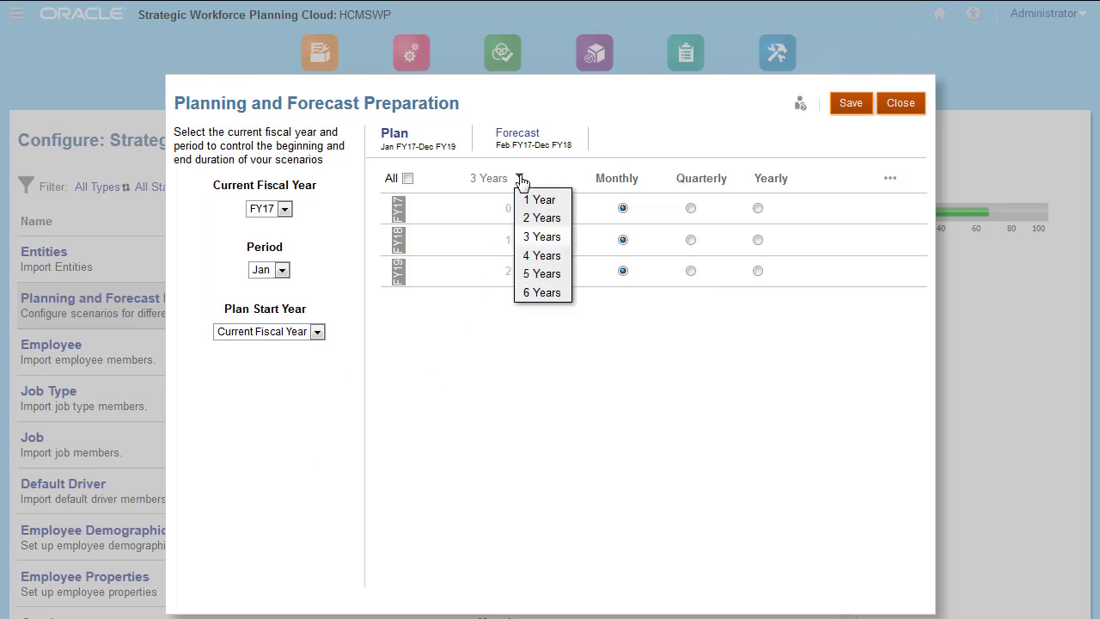
{"action": "left_click", "coordinate": [538, 274]}
{"action": "left_click", "coordinate": [691, 271]}
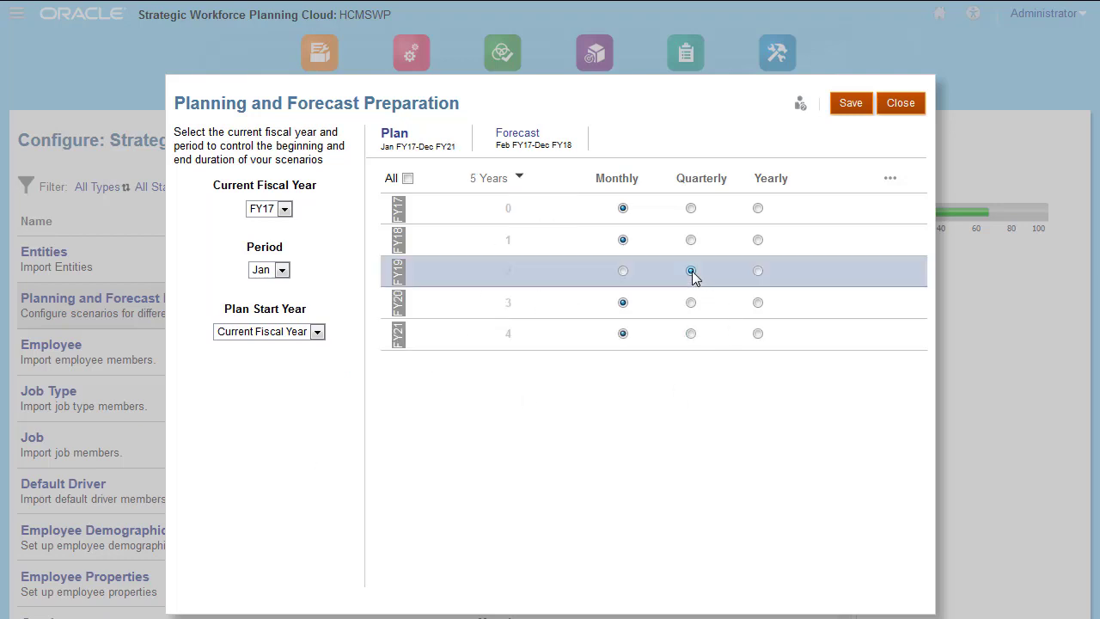
{"action": "left_click", "coordinate": [691, 334]}
{"action": "left_click", "coordinate": [759, 302]}
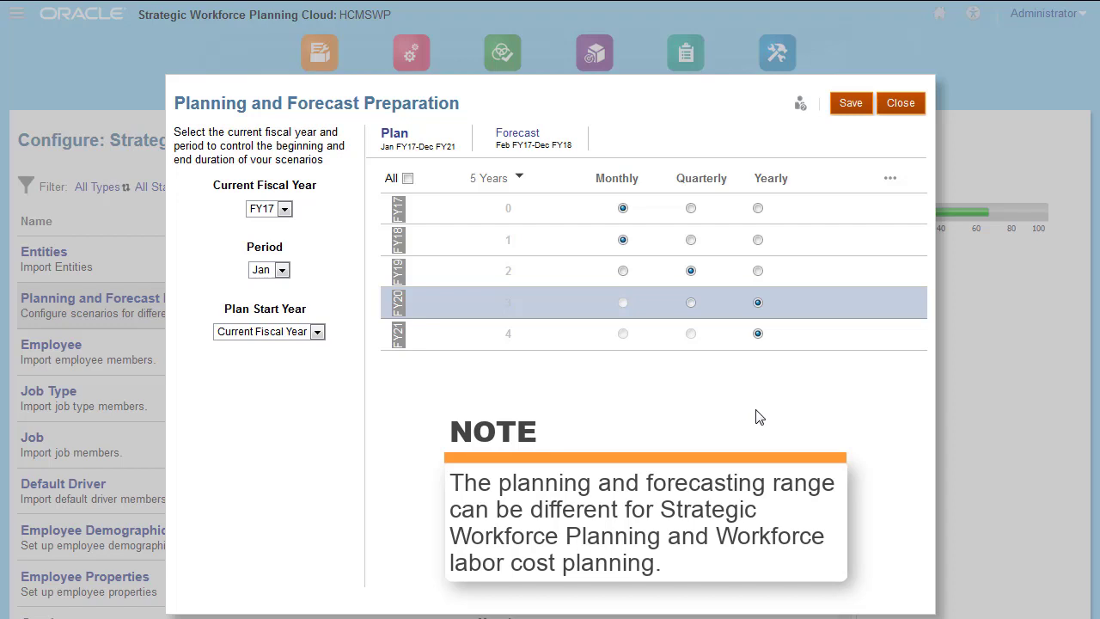
{"action": "left_click", "coordinate": [851, 104]}
{"action": "left_click", "coordinate": [681, 372]}
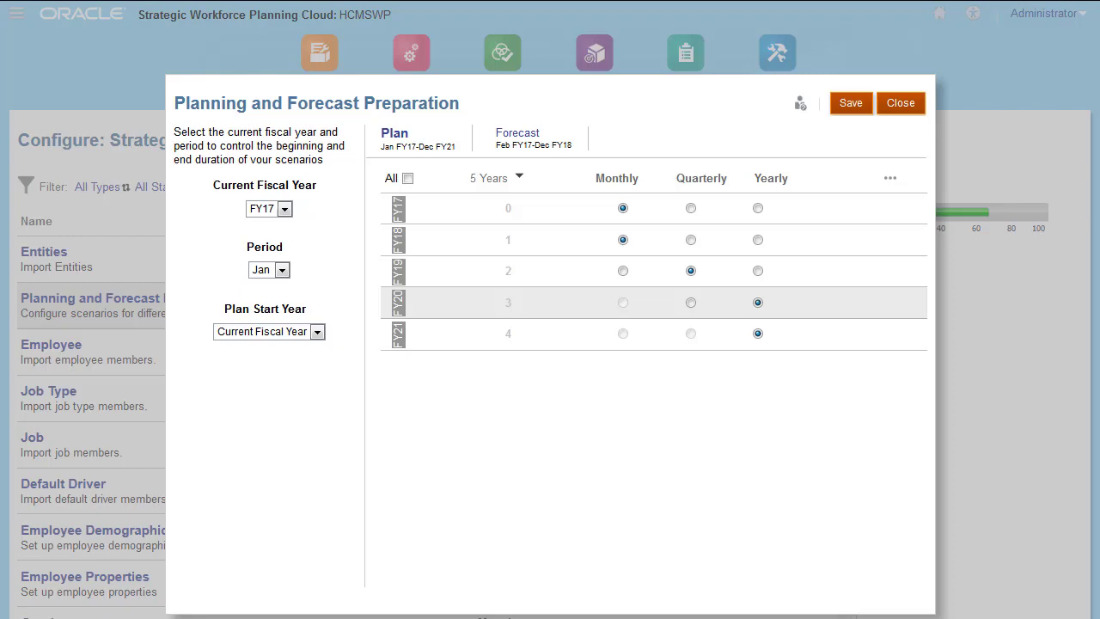
{"action": "left_click", "coordinate": [901, 104]}
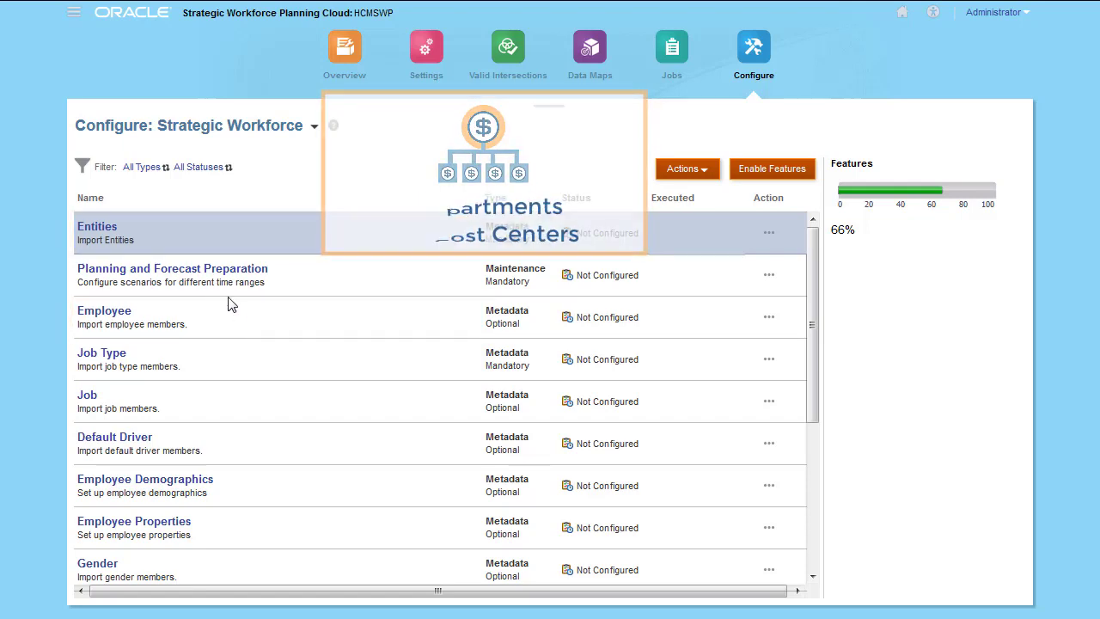
Import entity members from Entity_File.csv through the Entities task
{"action": "left_click", "coordinate": [115, 229]}
{"action": "left_click", "coordinate": [381, 366]}
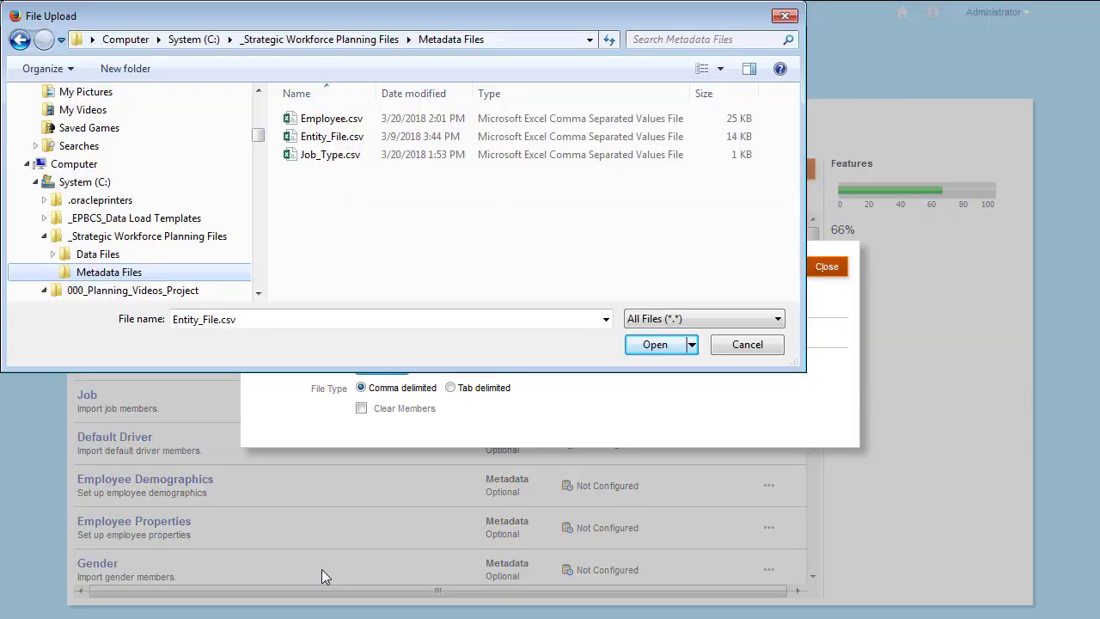
{"action": "double_click", "coordinate": [344, 141]}
{"action": "left_click", "coordinate": [781, 267]}
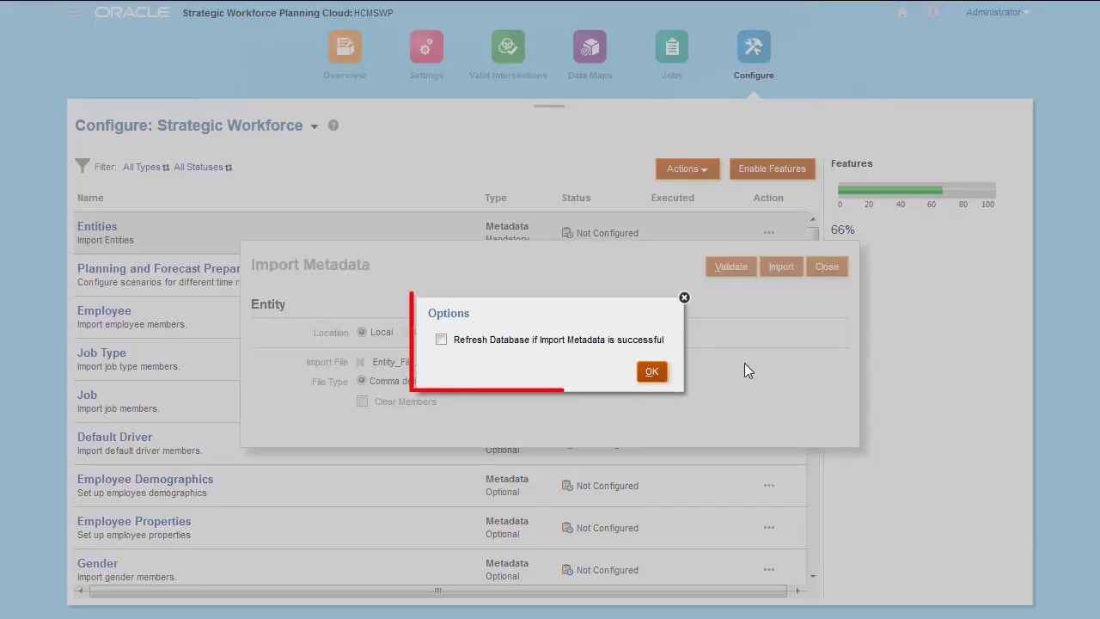
{"action": "left_click", "coordinate": [651, 371]}
{"action": "left_click", "coordinate": [626, 374]}
{"action": "left_click", "coordinate": [840, 266]}
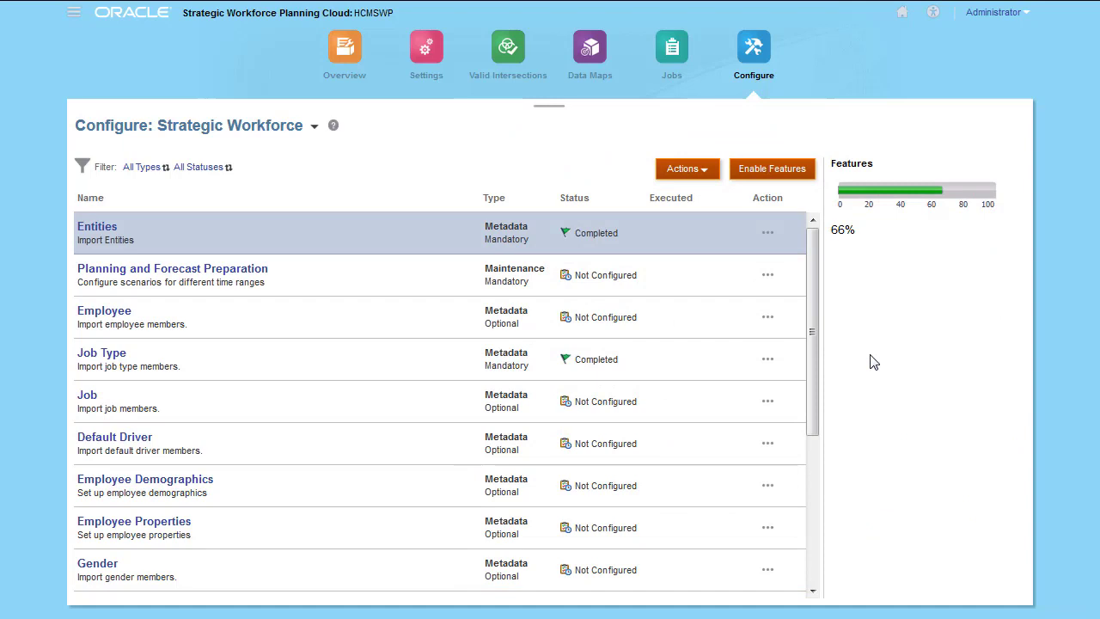
Add and save a new skill category named 'Language'
{"action": "left_click_drag", "start_coordinate": [814, 389], "coordinate": [812, 550]}
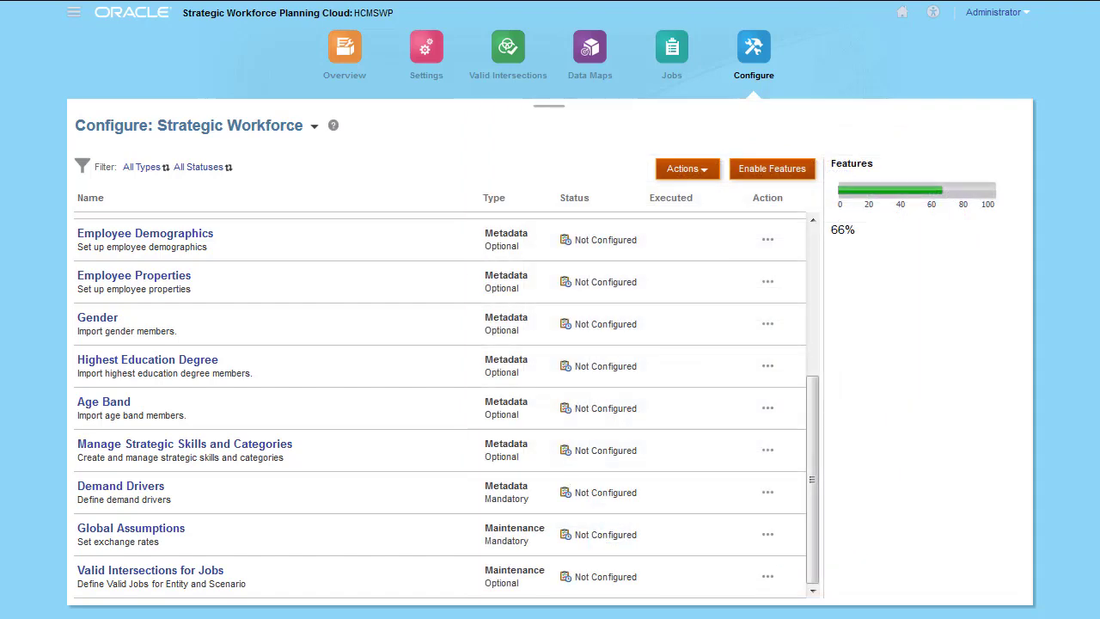
{"action": "left_click", "coordinate": [182, 455]}
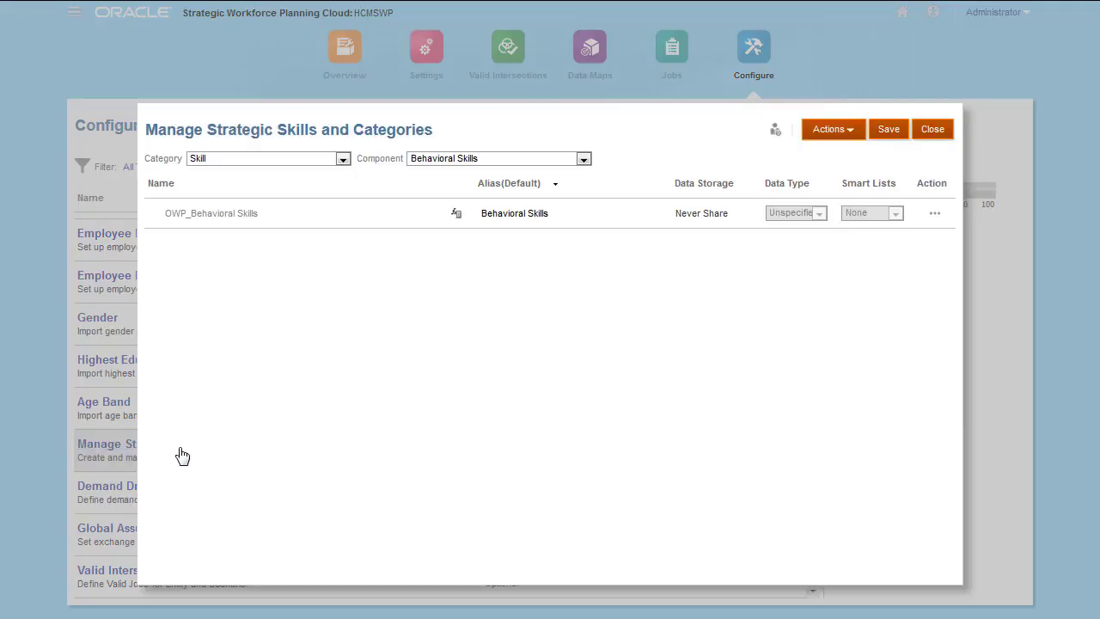
{"action": "left_click", "coordinate": [343, 160]}
{"action": "left_click", "coordinate": [288, 185]}
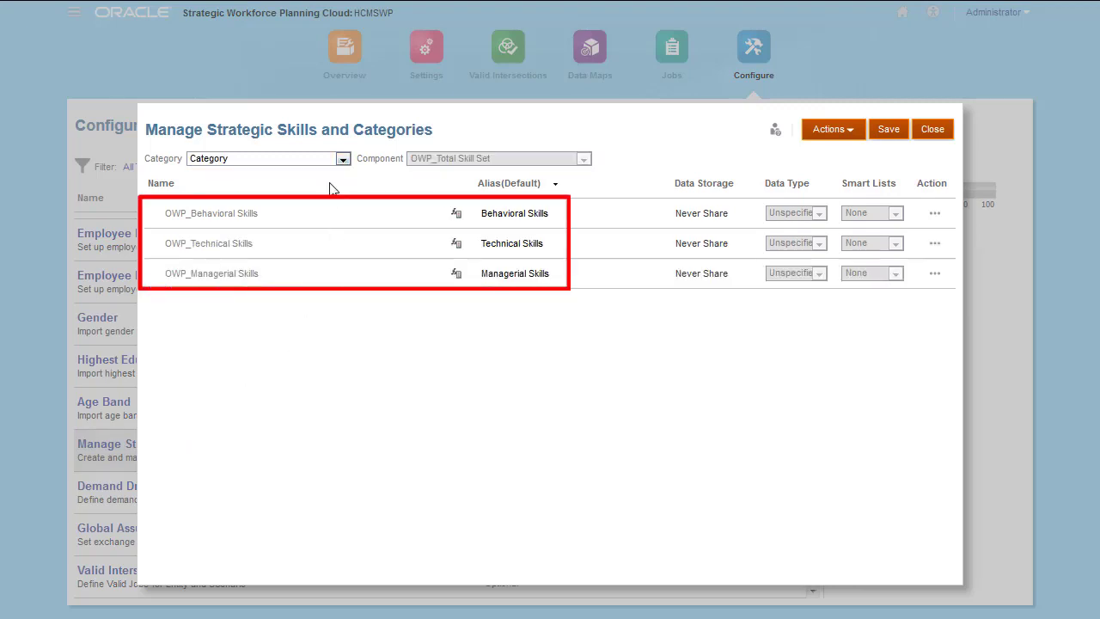
{"action": "left_click", "coordinate": [845, 136]}
{"action": "left_click", "coordinate": [821, 156]}
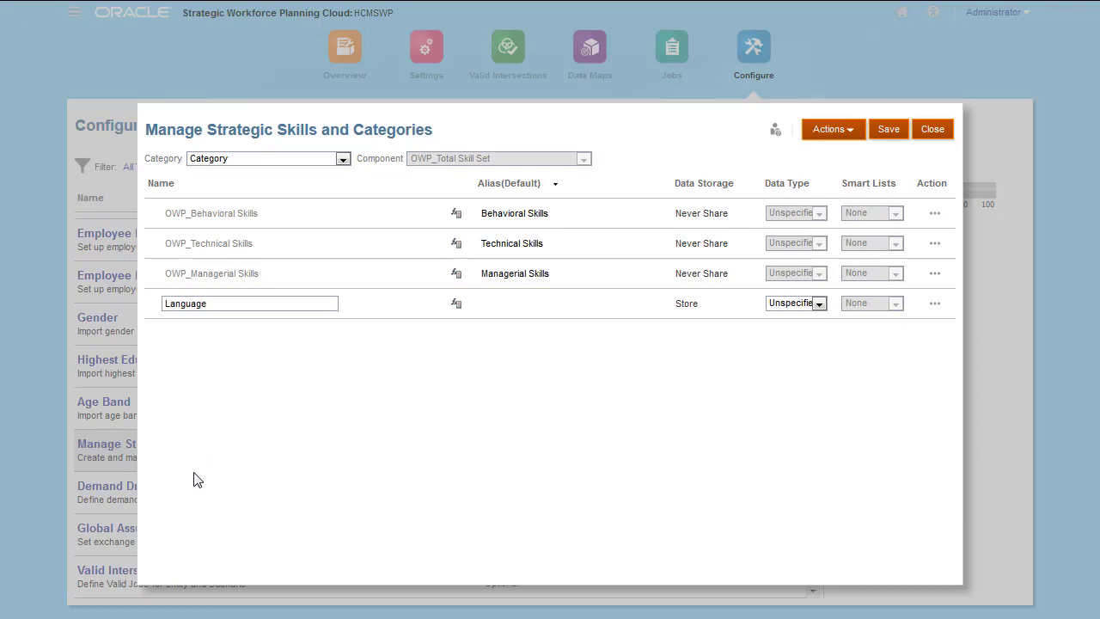
{"action": "left_click", "coordinate": [889, 129]}
{"action": "left_click", "coordinate": [590, 193]}
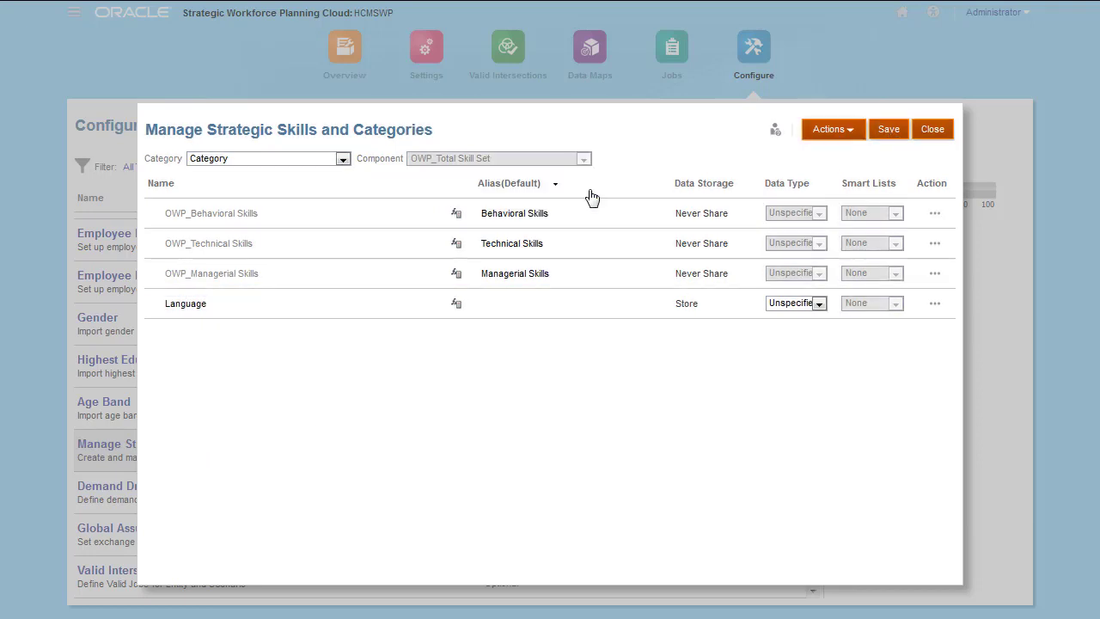
Add and save a 'Communication' skill under Behavioral Skills
{"action": "left_click", "coordinate": [343, 160]}
{"action": "left_click", "coordinate": [284, 177]}
{"action": "left_click", "coordinate": [846, 136]}
{"action": "left_click", "coordinate": [820, 156]}
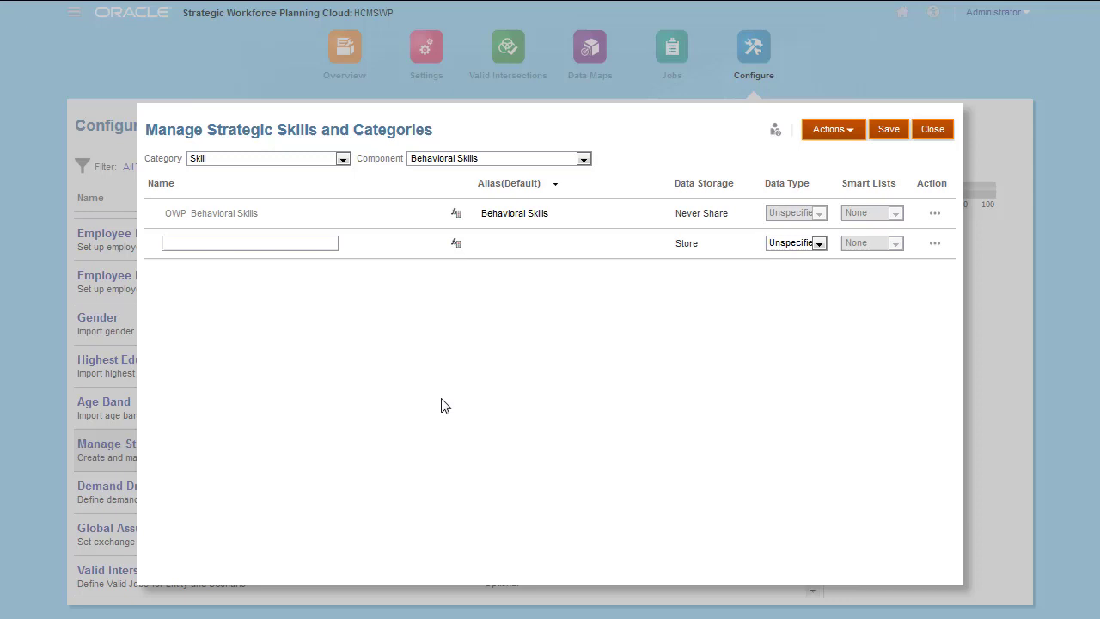
{"action": "type", "text": "Communication"}
{"action": "left_click", "coordinate": [888, 129]}
{"action": "left_click", "coordinate": [591, 193]}
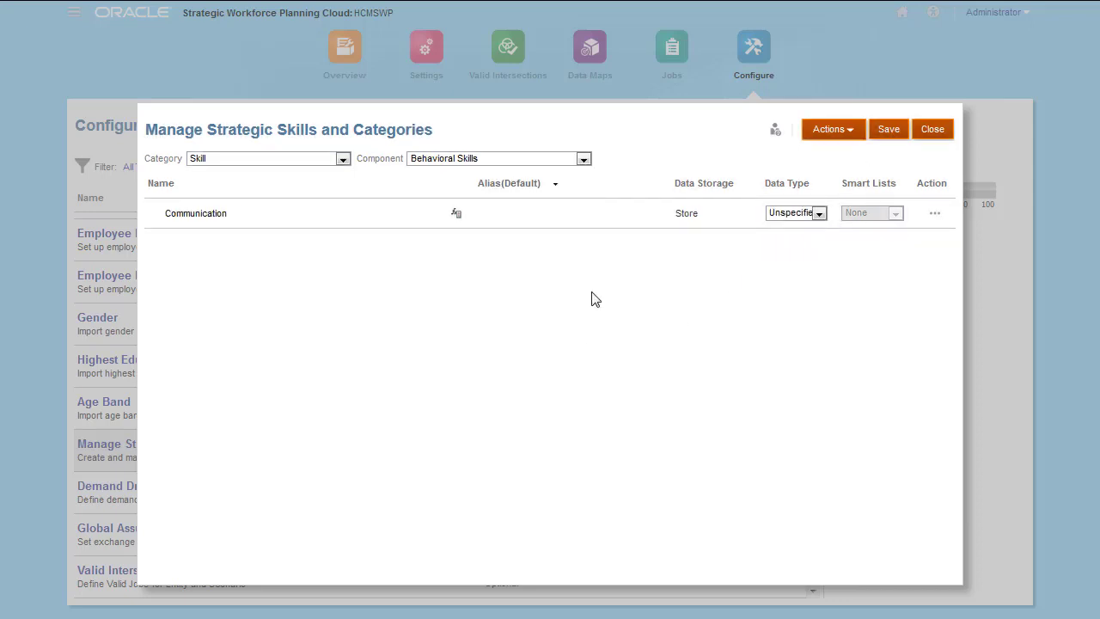
{"action": "left_click", "coordinate": [933, 129]}
{"action": "scroll", "coordinate": [816, 463], "scroll_direction": "down", "scroll_amount": 5}
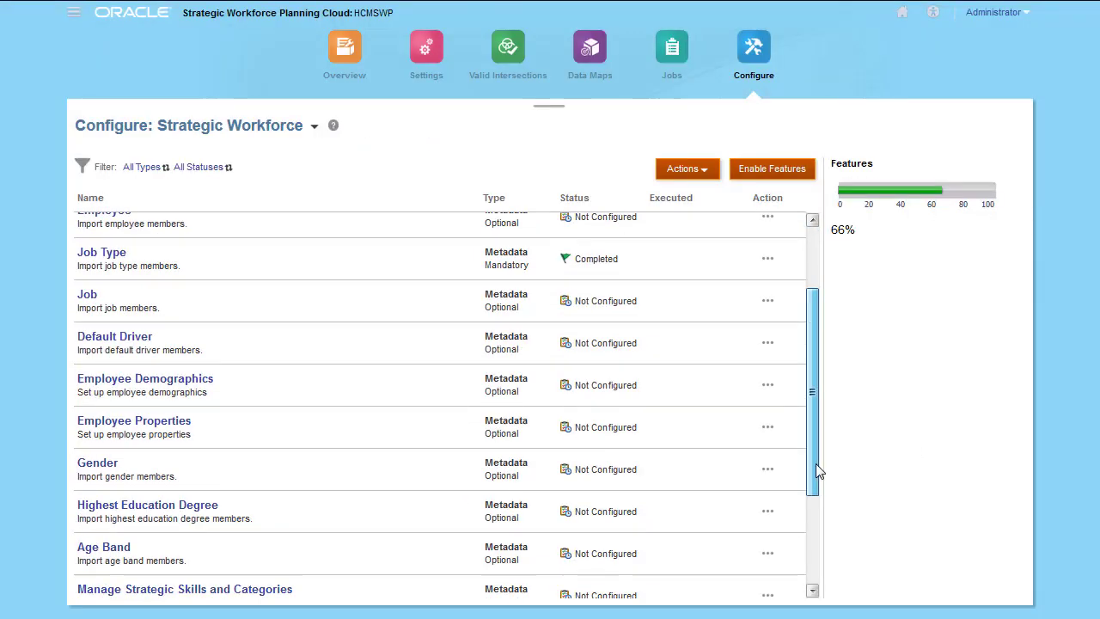
{"action": "left_click", "coordinate": [121, 486]}
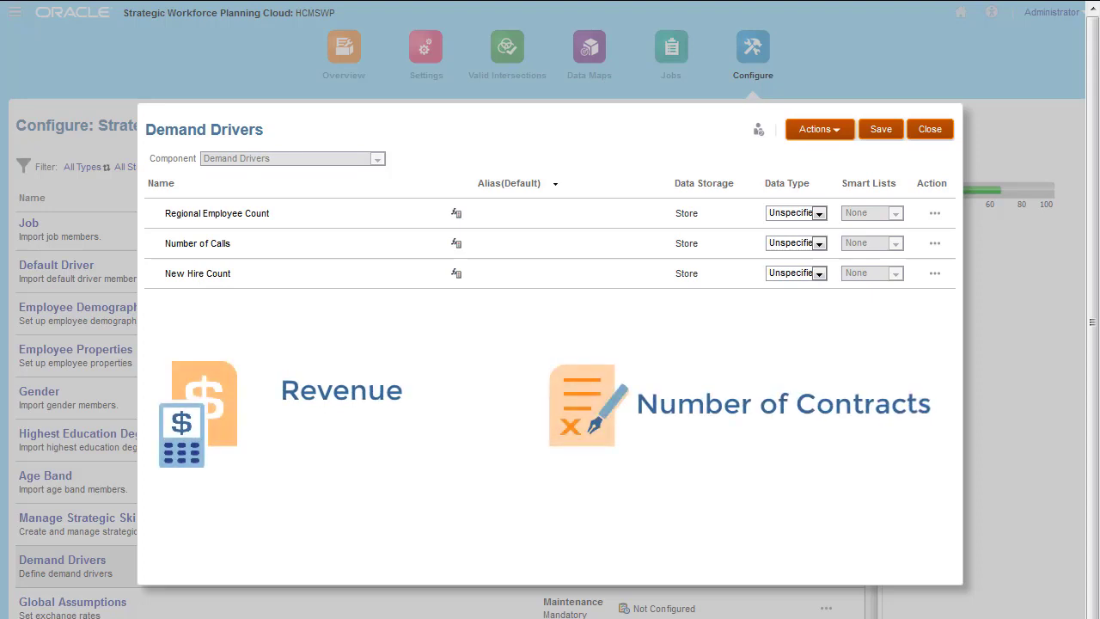
{"action": "left_click", "coordinate": [930, 131]}
{"action": "left_click_drag", "start_coordinate": [818, 370], "coordinate": [828, 484]}
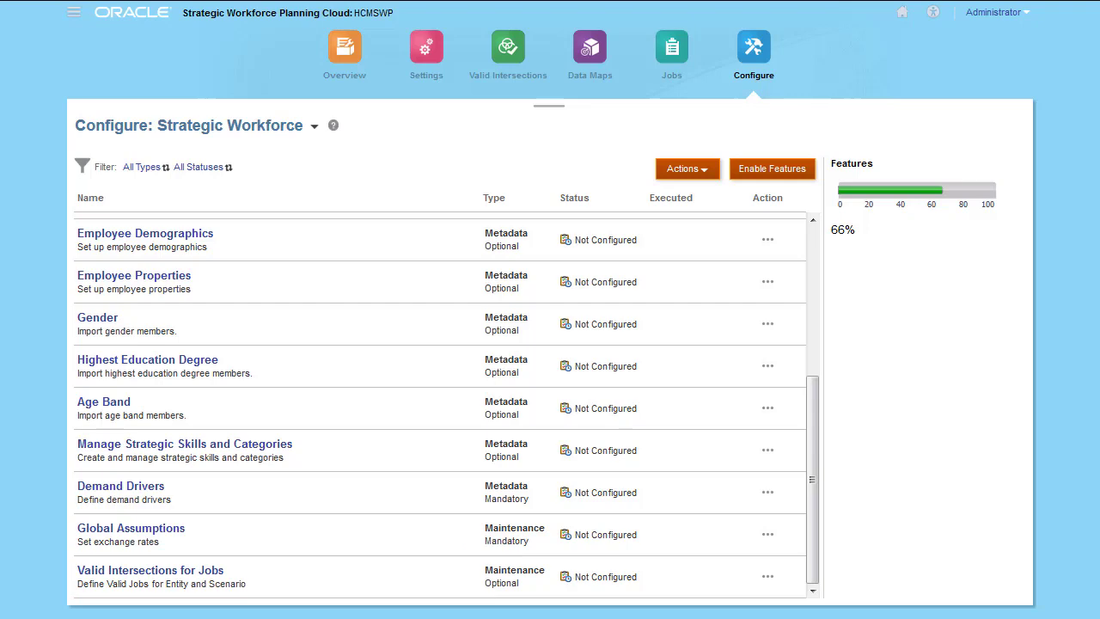
{"action": "scroll", "coordinate": [813, 511], "scroll_direction": "up", "scroll_amount": 10}
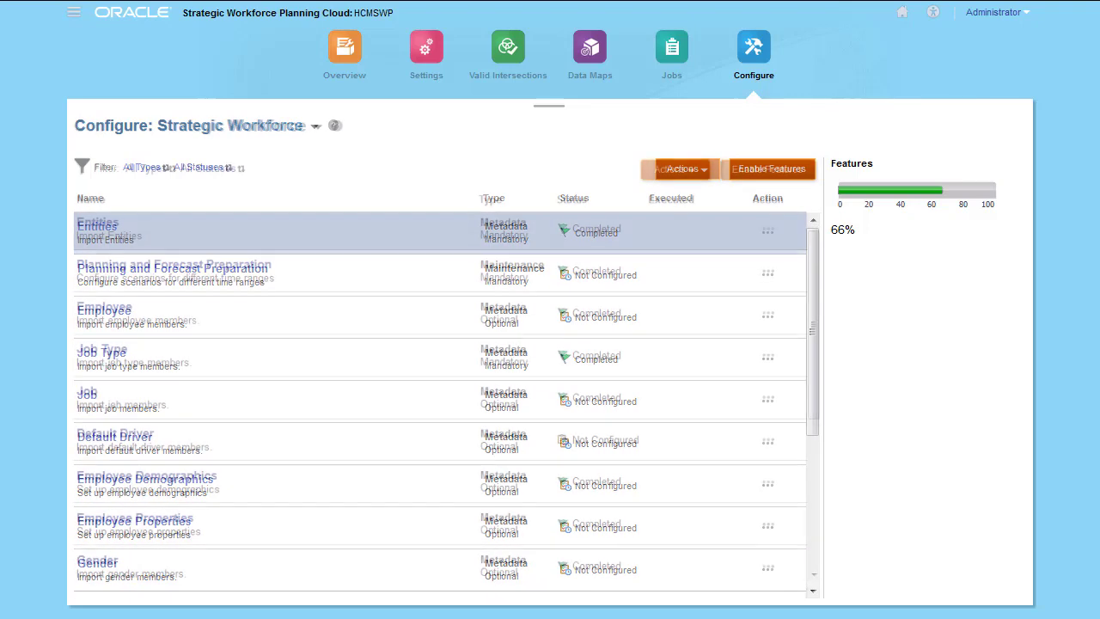